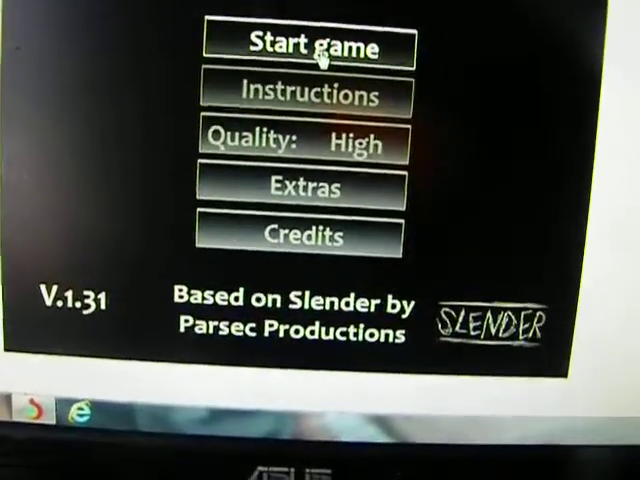
left_click(322, 55)
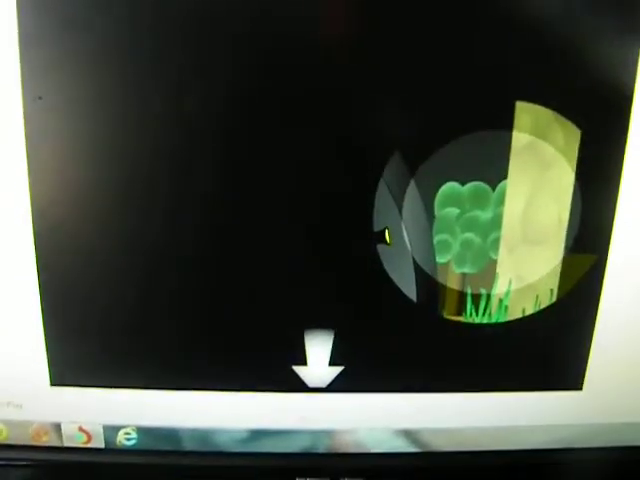
key("Left")
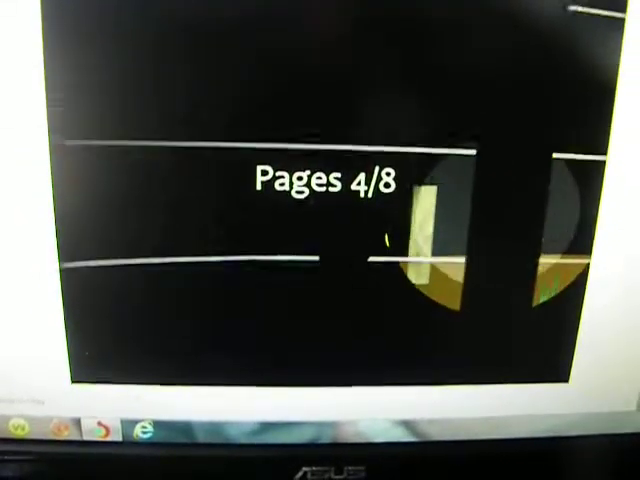
key("Up")
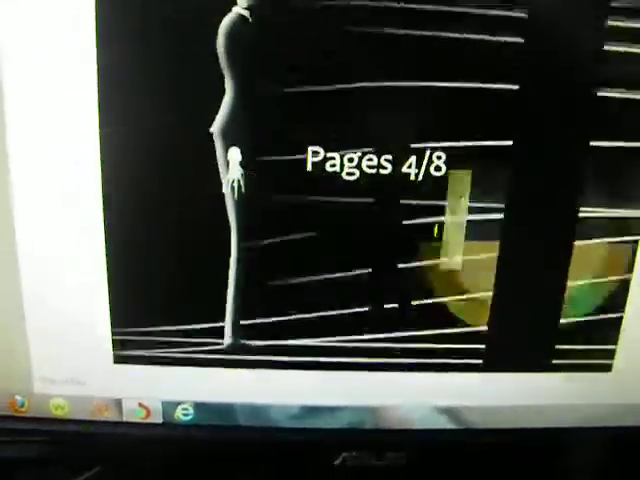